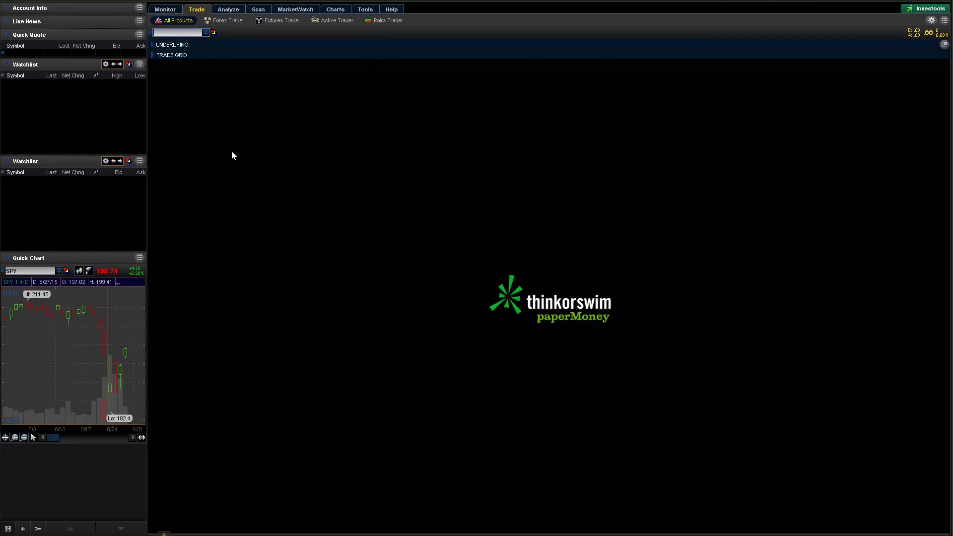
# - Enter AAPL as the Trade page symbol to show its quote near 112.53 and option chain
pyautogui.write('AAPL')
pyautogui.press('Return')
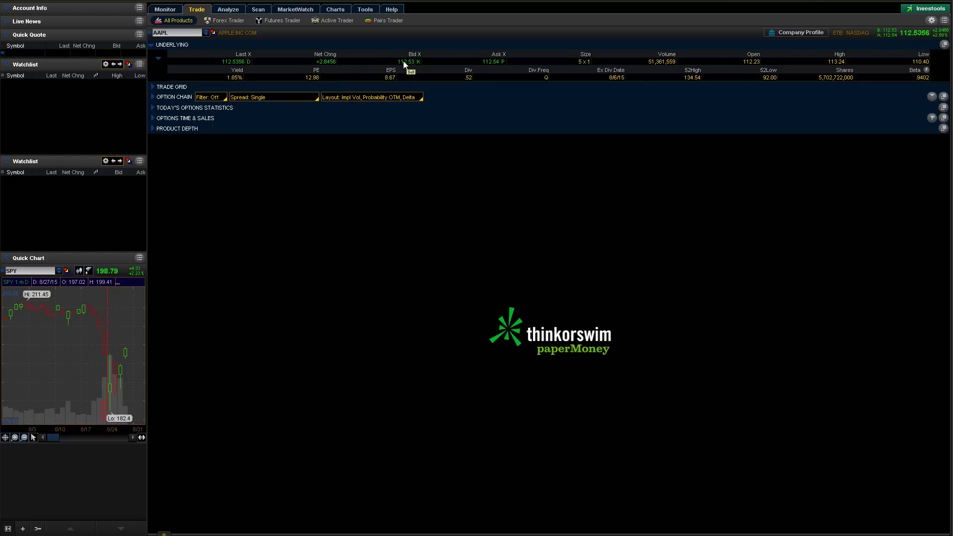
# - Start an AAPL buy order from the Bid cell, toggling the side to SELL and back to BUY
pyautogui.rightClick(377, 62)
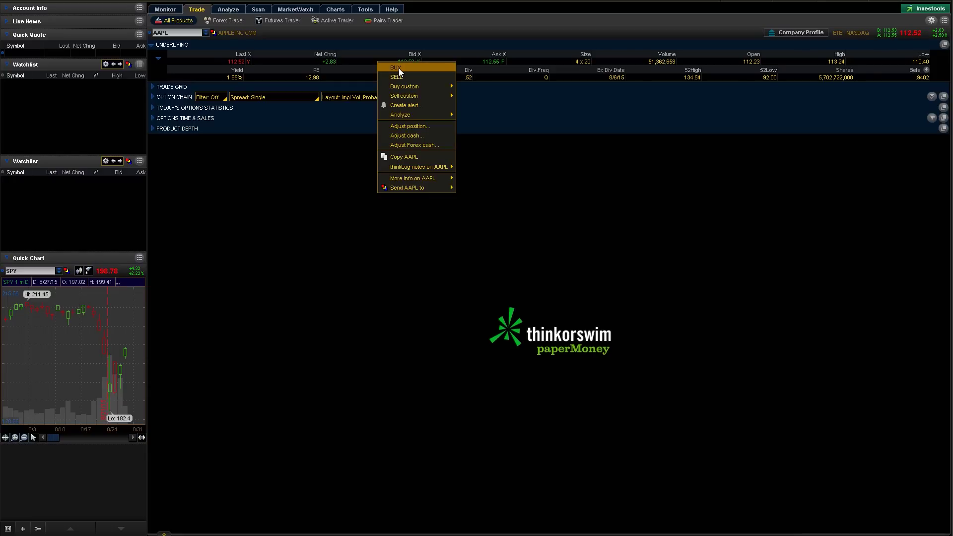
pyautogui.click(396, 68)
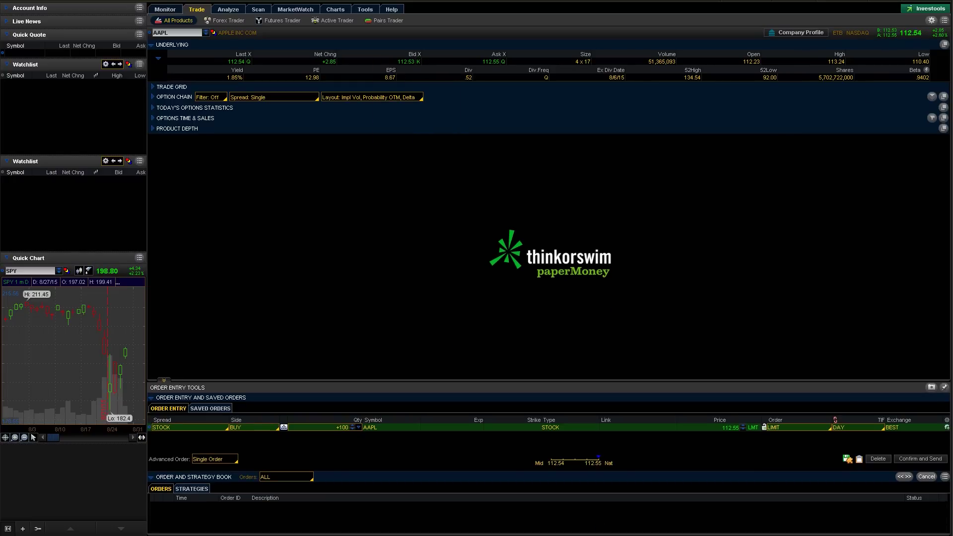
pyautogui.moveTo(145, 377); pyautogui.dragTo(951, 527)
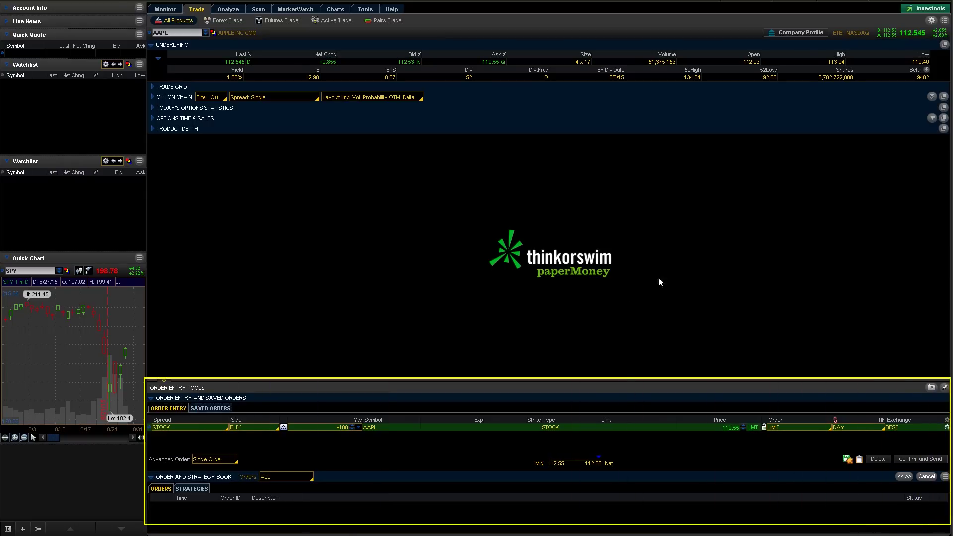
pyautogui.press('Escape')
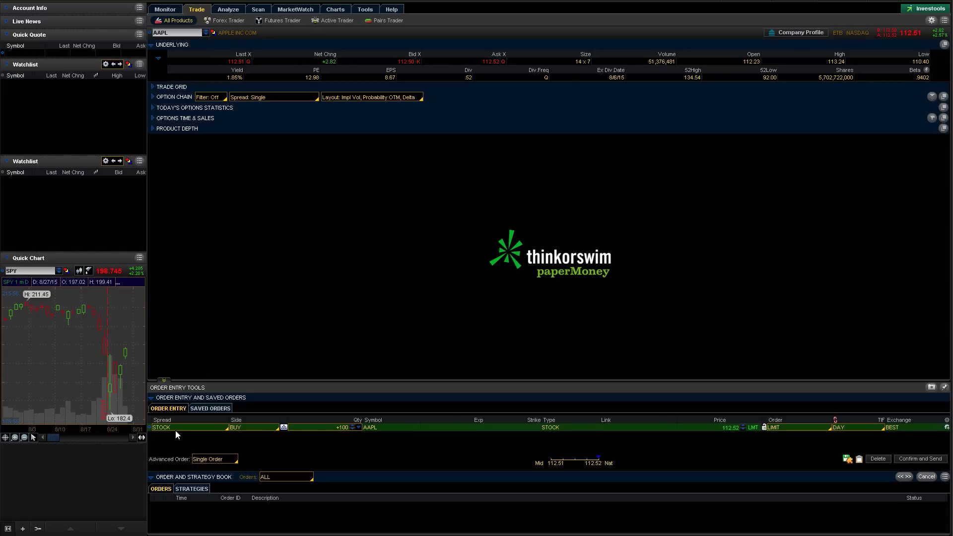
pyautogui.click(247, 425)
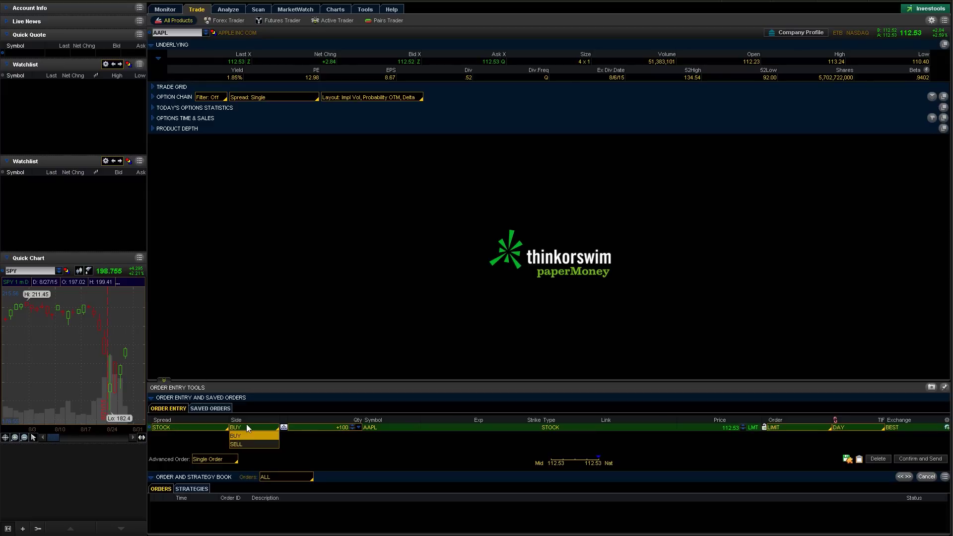
pyautogui.click(249, 442)
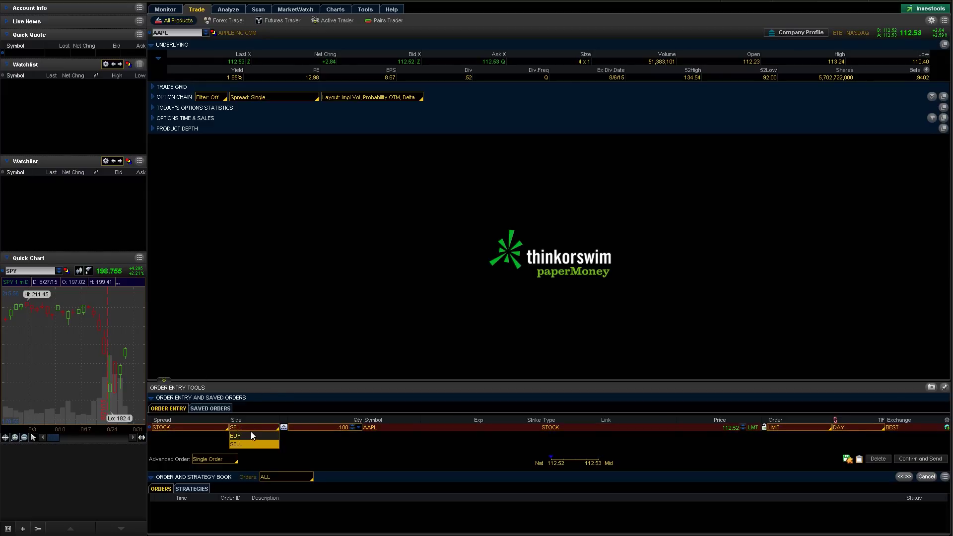
pyautogui.click(251, 434)
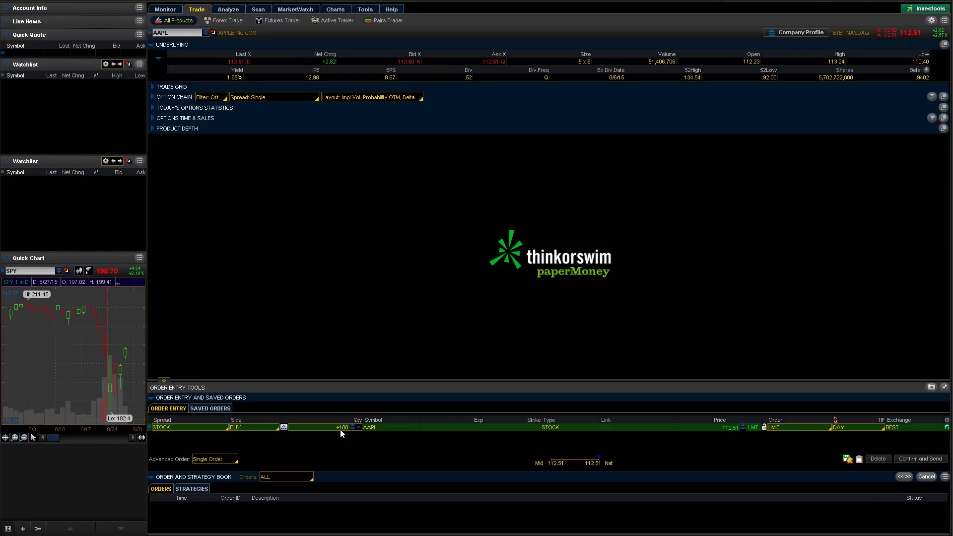
# - Try percentage and dollar sizing, then set the order quantity to 10 shares
pyautogui.click(284, 427)
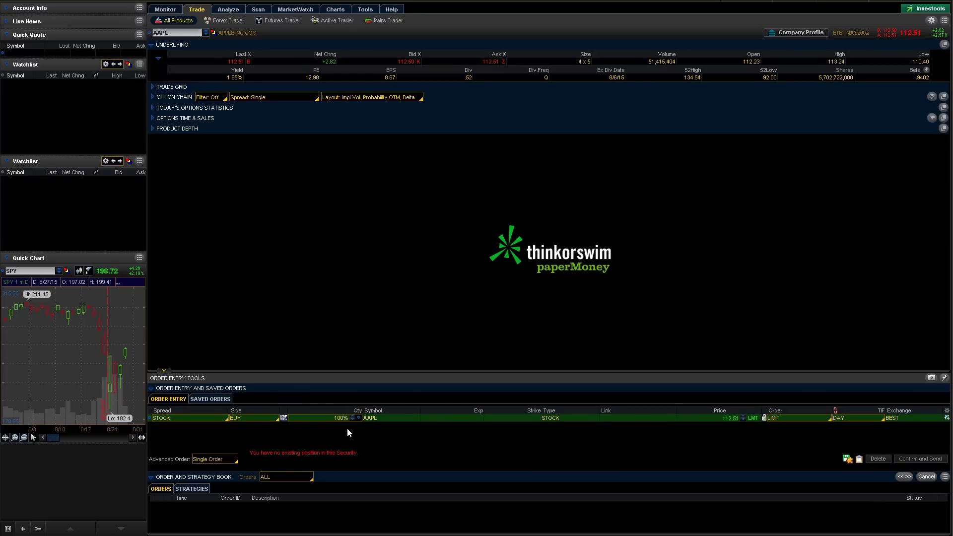
pyautogui.click(284, 418)
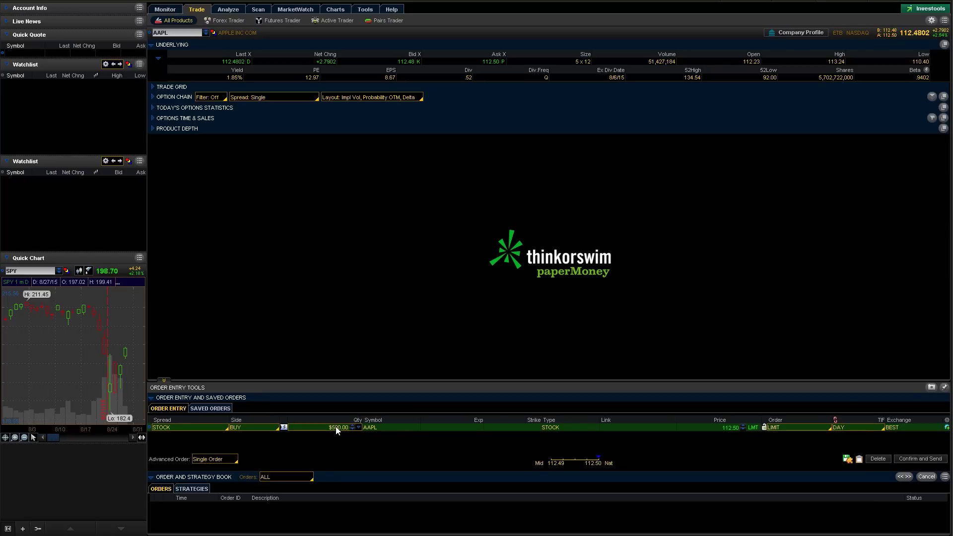
pyautogui.click(336, 427)
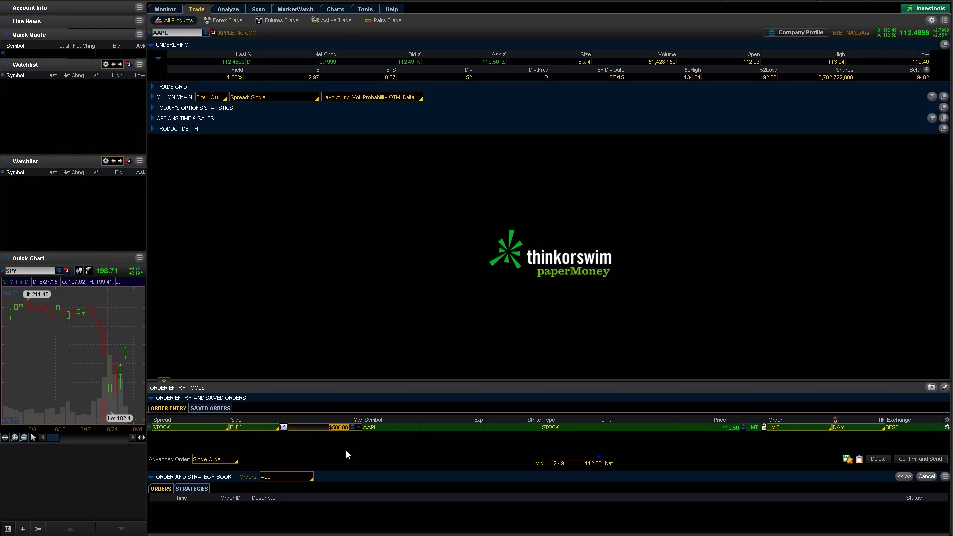
pyautogui.click(284, 428)
pyautogui.click(338, 428)
pyautogui.write('10')
pyautogui.click(368, 427)
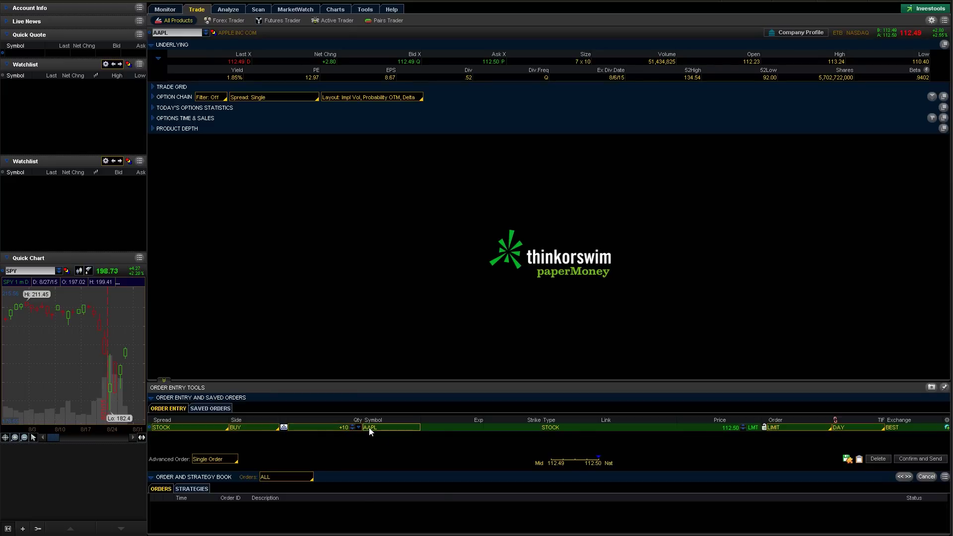
# - Set the AAPL buy order's limit price to 100.00
pyautogui.rightClick(368, 427)
pyautogui.press('Escape')
pyautogui.click(726, 426)
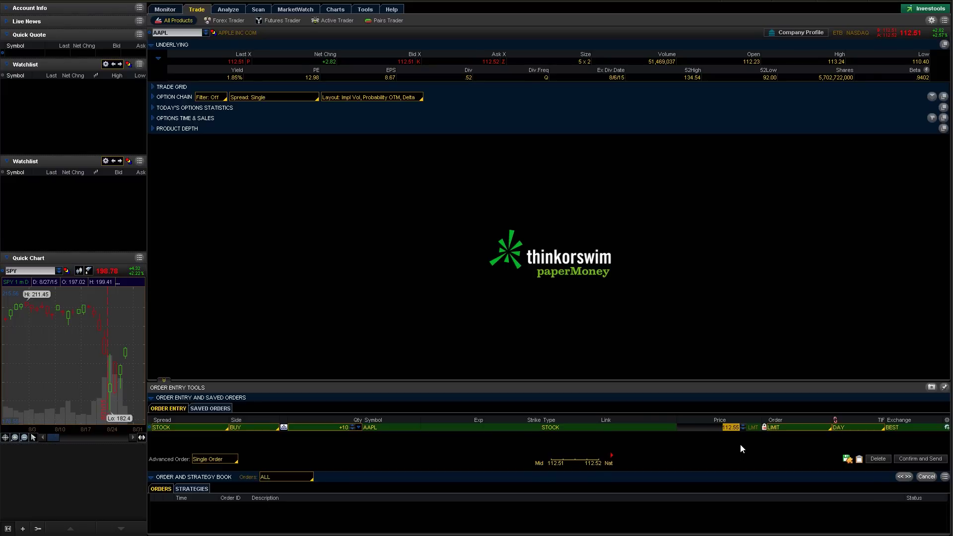
pyautogui.write('100')
pyautogui.press('Return')
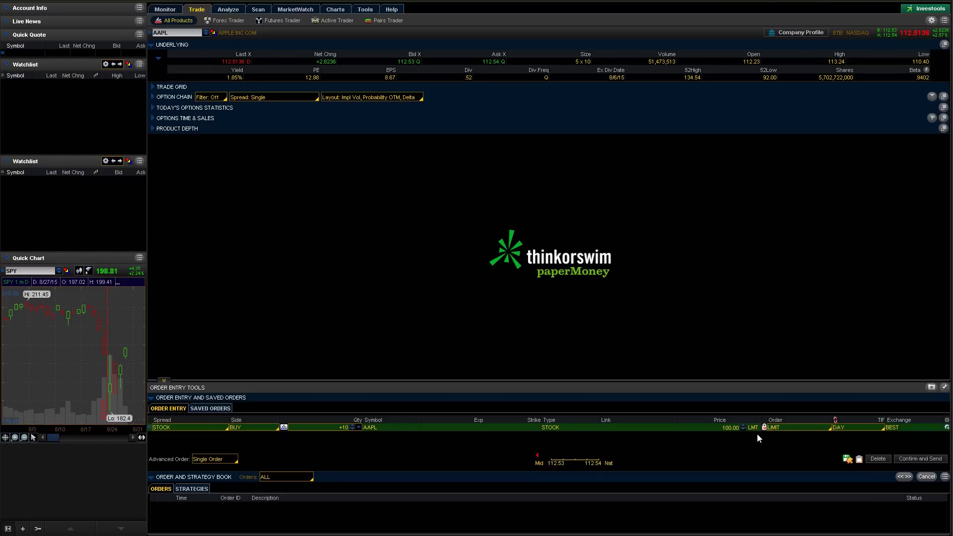
# - Switch the order type to MARKET and back to LIMIT, then view the time-in-force choices
pyautogui.click(786, 430)
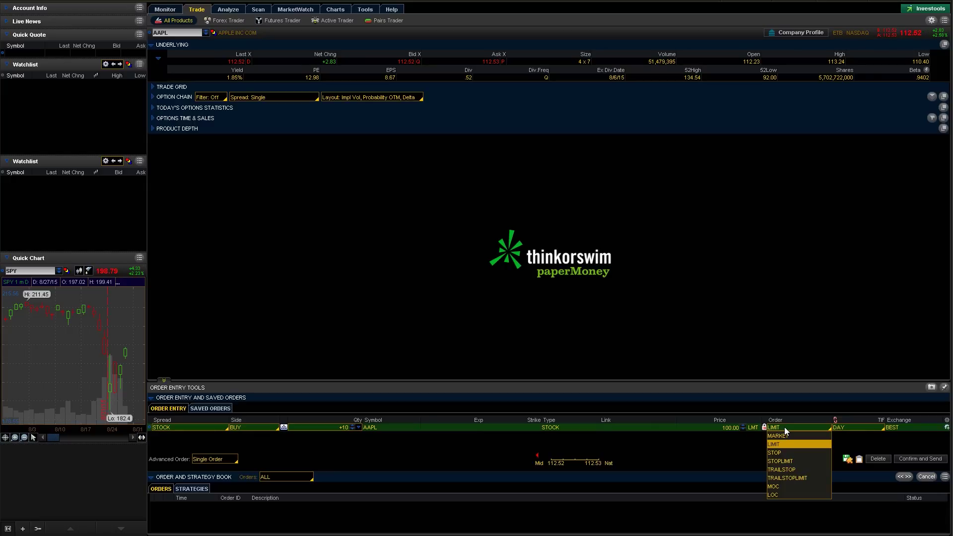
pyautogui.click(785, 436)
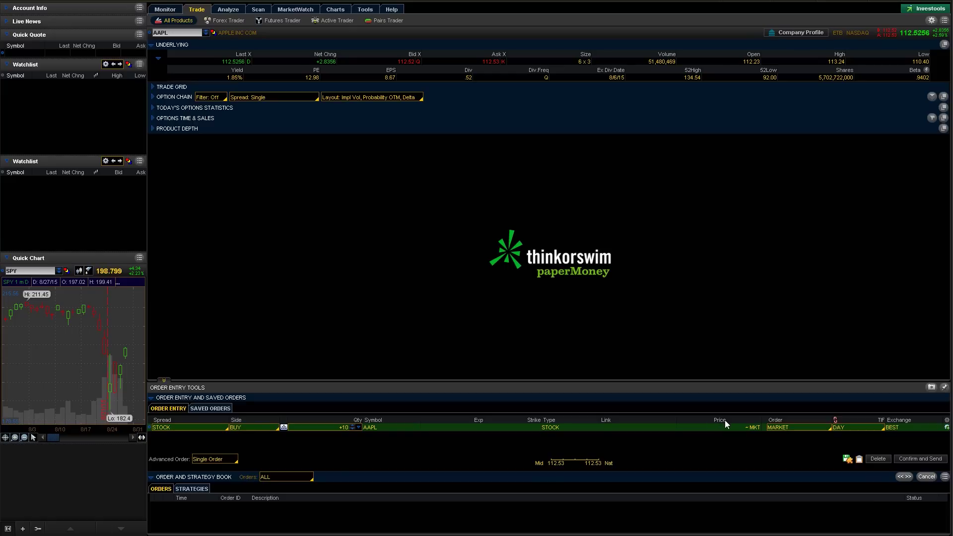
pyautogui.click(793, 429)
pyautogui.click(779, 441)
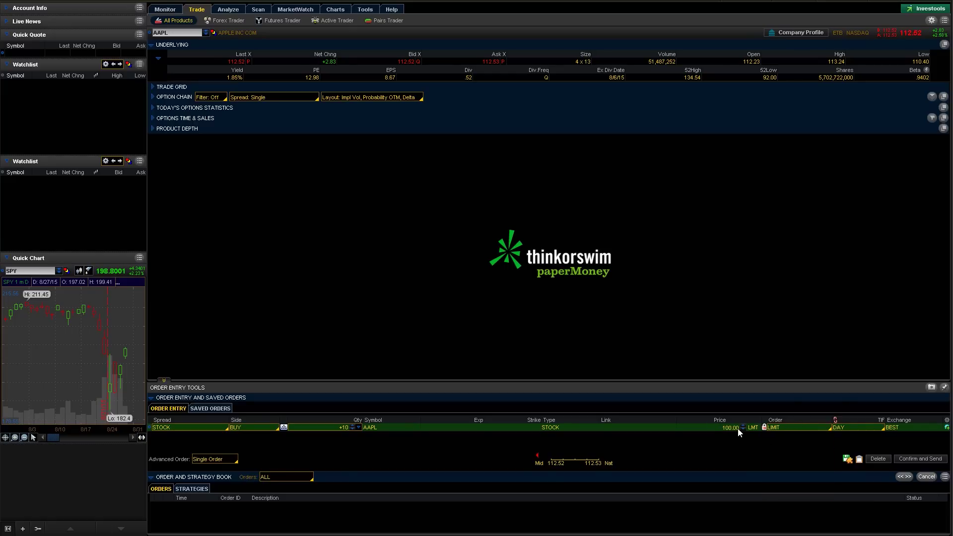
pyautogui.click(852, 429)
# - Try an AAPL MARK submit-at-market condition in Order Rules, then cancel without applying it
pyautogui.click(946, 427)
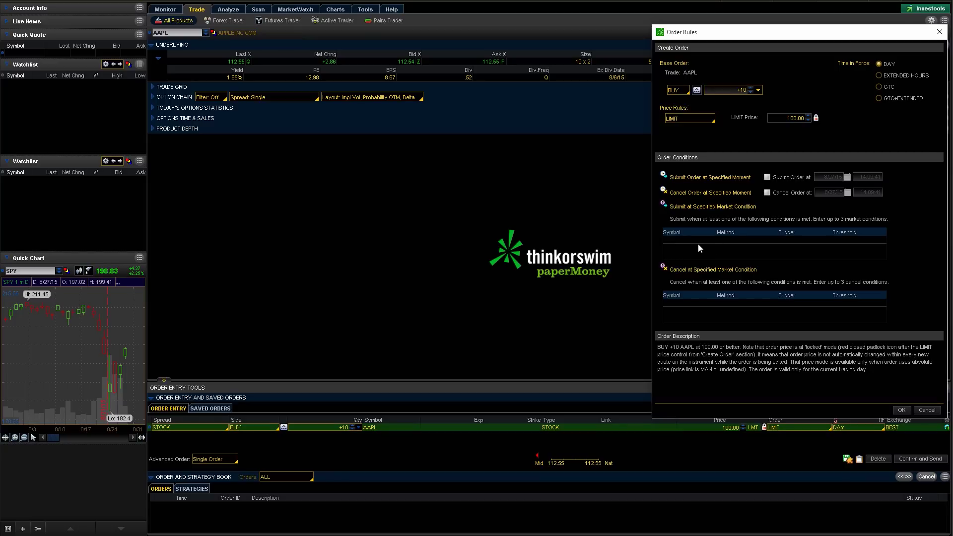
pyautogui.click(673, 242)
pyautogui.click(746, 239)
pyautogui.click(907, 346)
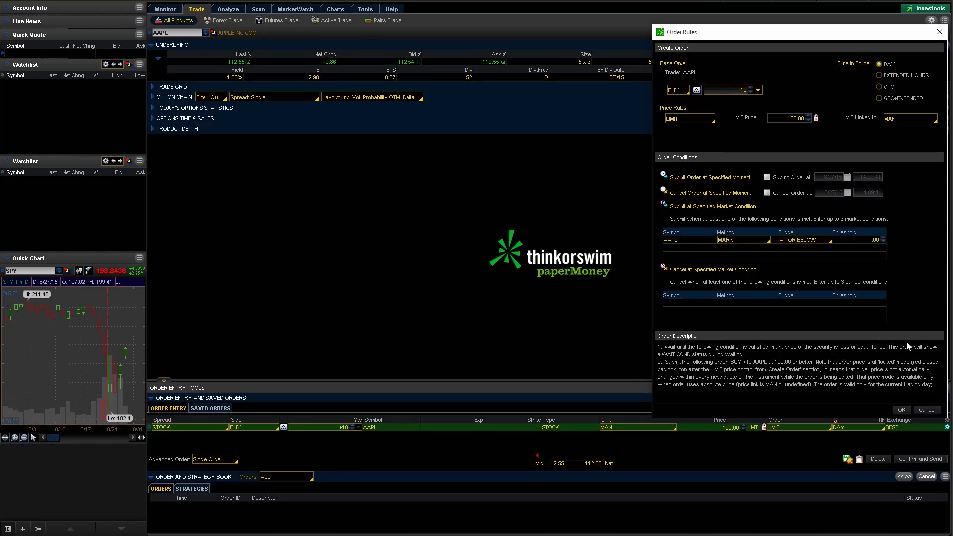
pyautogui.click(922, 411)
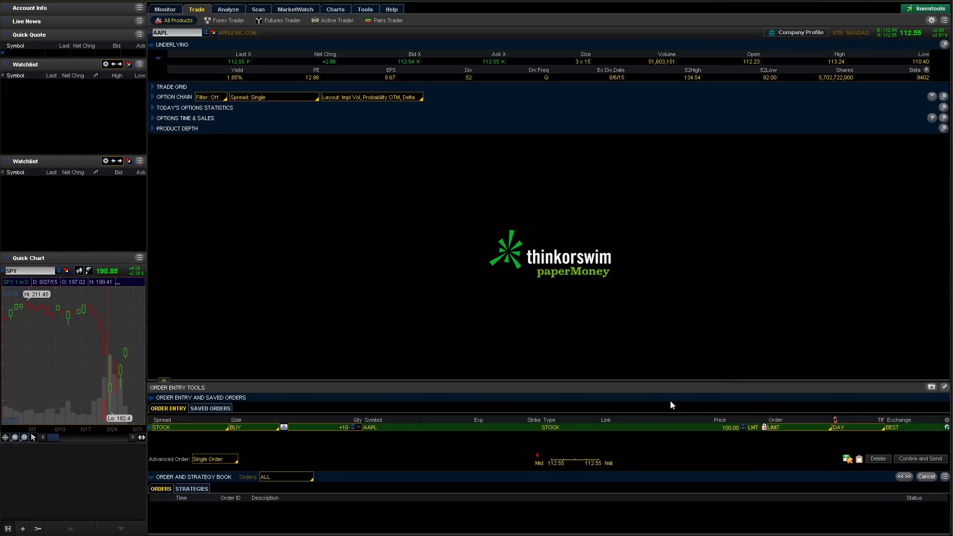
# - Review and send the 10-share AAPL 100.00 limit buy from the margin account
pyautogui.click(921, 457)
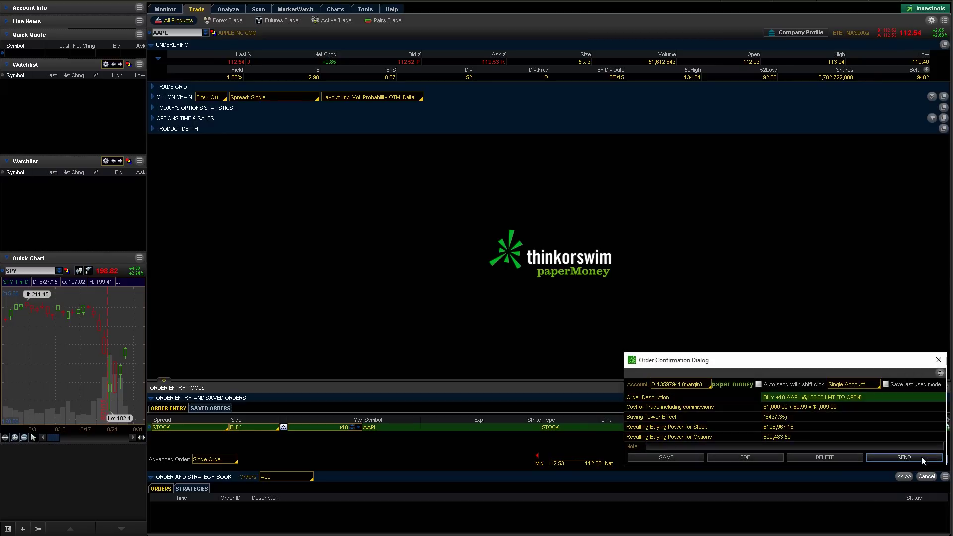
pyautogui.click(684, 386)
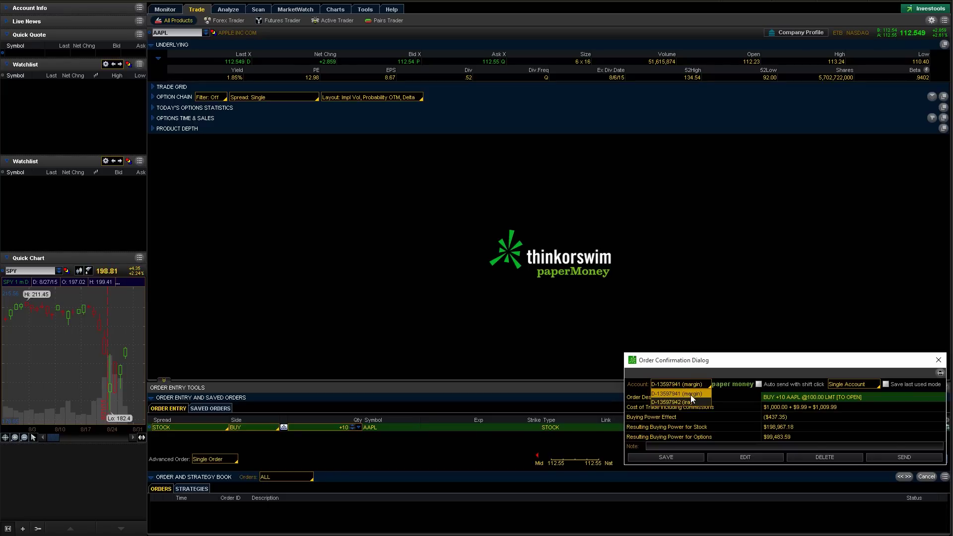
pyautogui.click(690, 394)
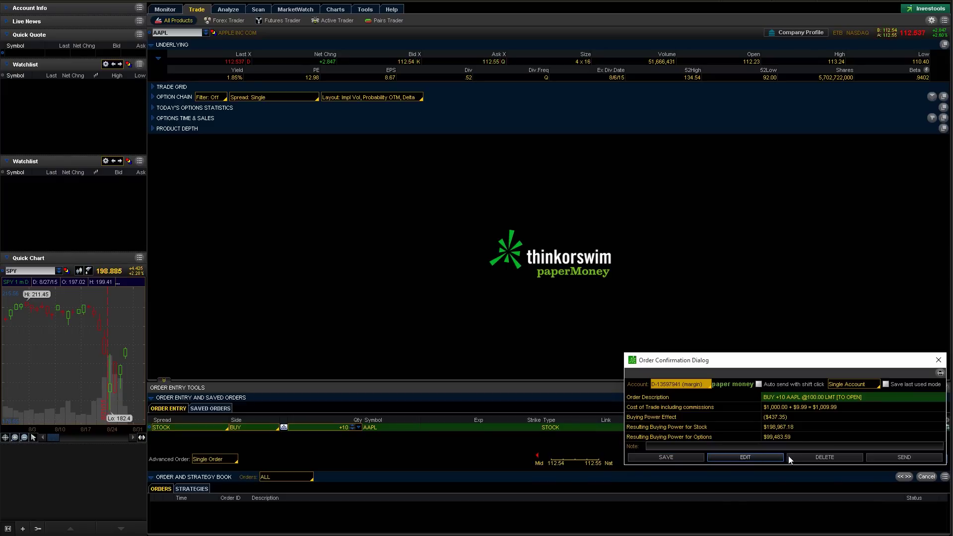
pyautogui.click(884, 457)
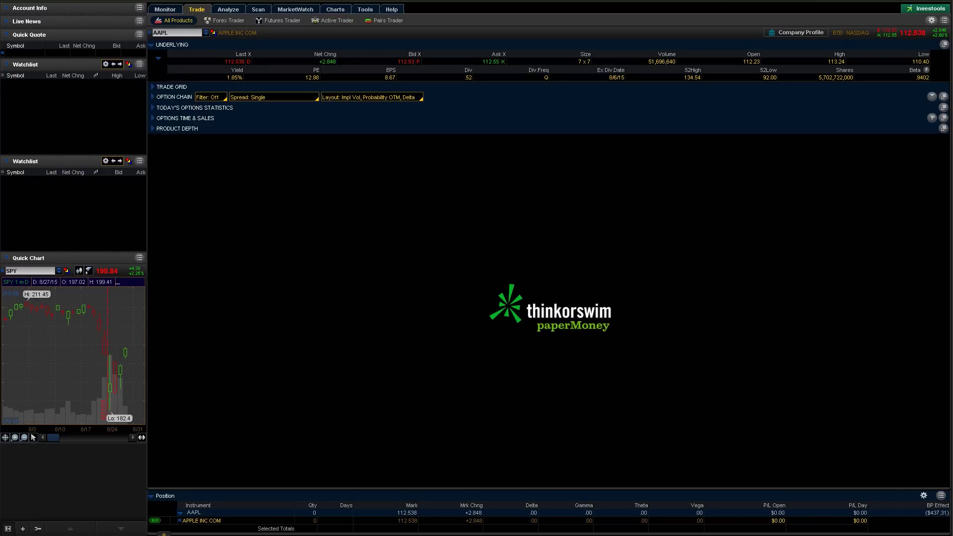
# - Check the working AAPL order in Monitor, then show the AAPL daily chart with it marked
pyautogui.click(160, 11)
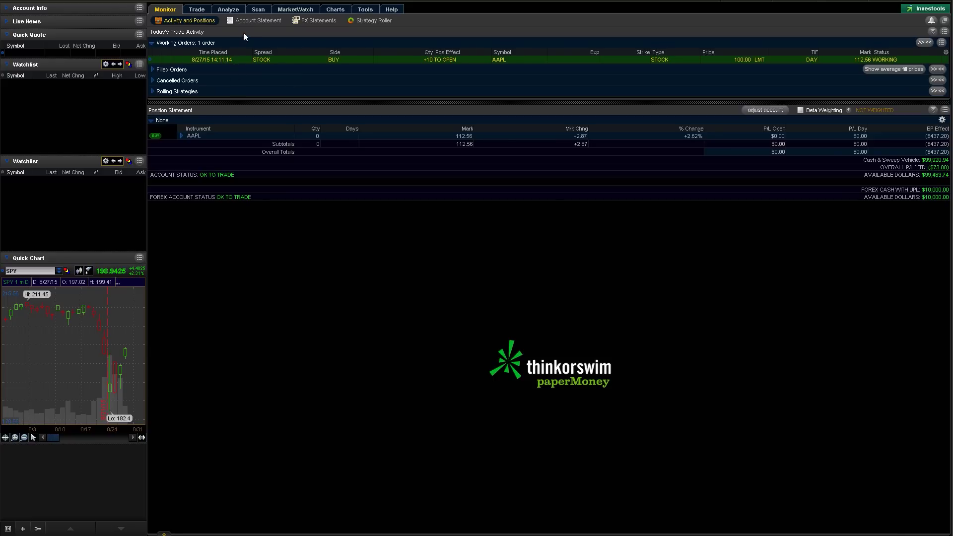
pyautogui.click(335, 9)
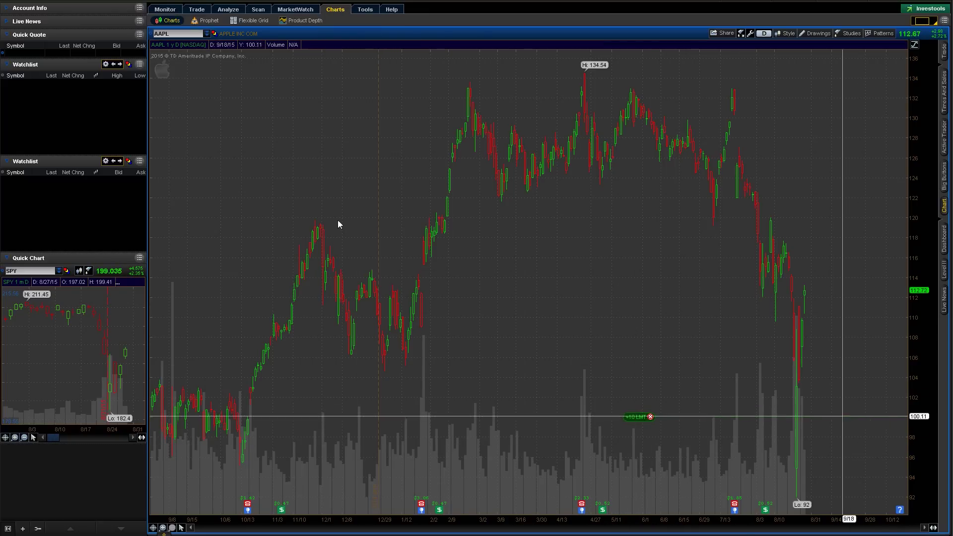
# - Drag the +10 LMT chart line down to reprice the buy at 96.04, send it, and view Monitor
pyautogui.rightClick(629, 420)
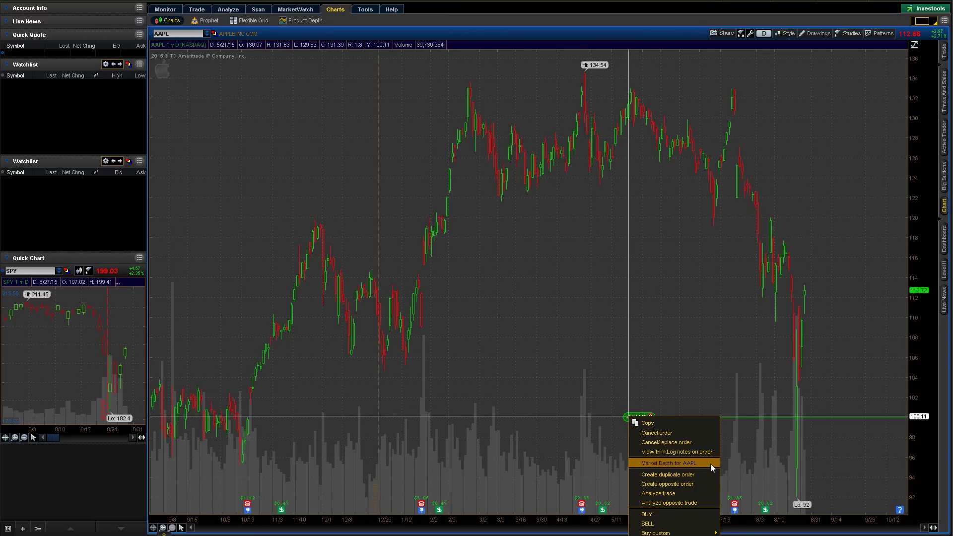
pyautogui.click(765, 402)
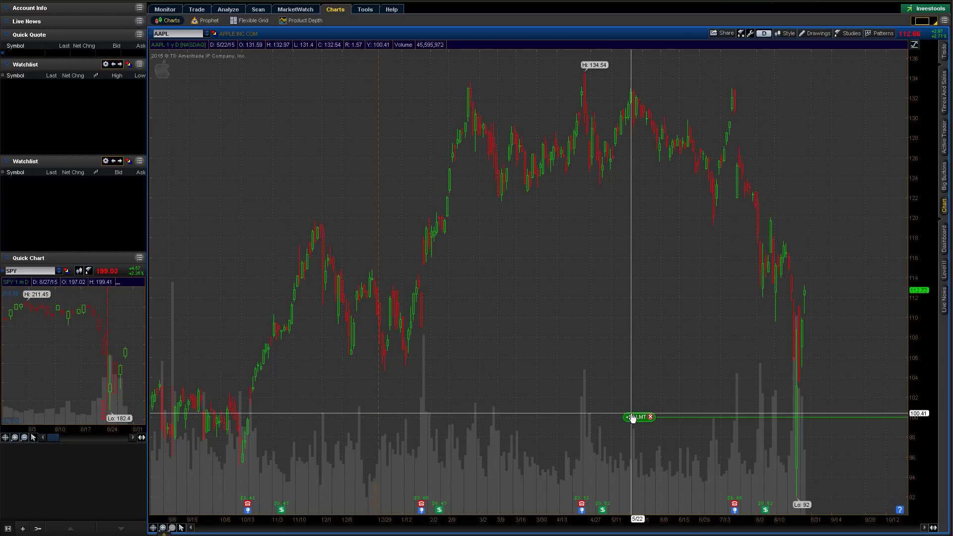
pyautogui.moveTo(634, 434); pyautogui.dragTo(633, 459)
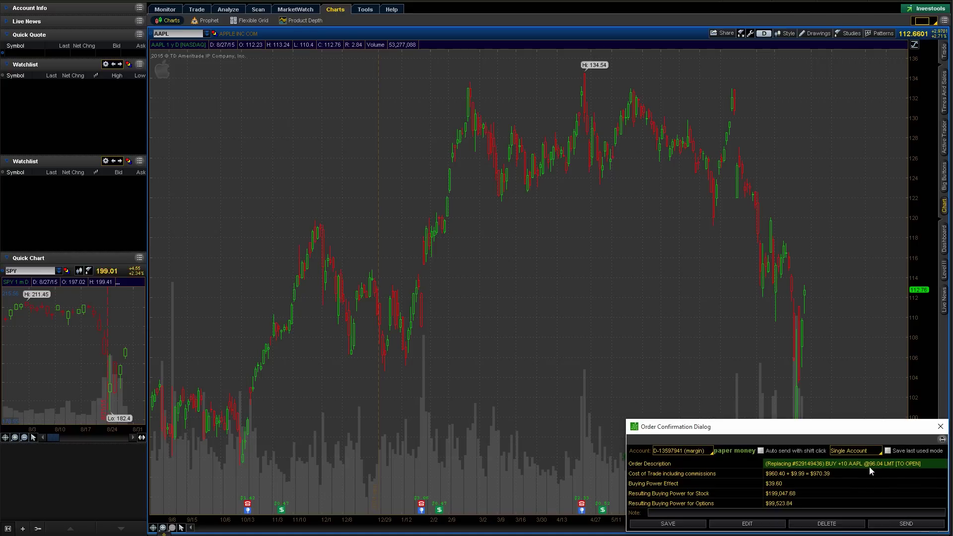
pyautogui.click(893, 525)
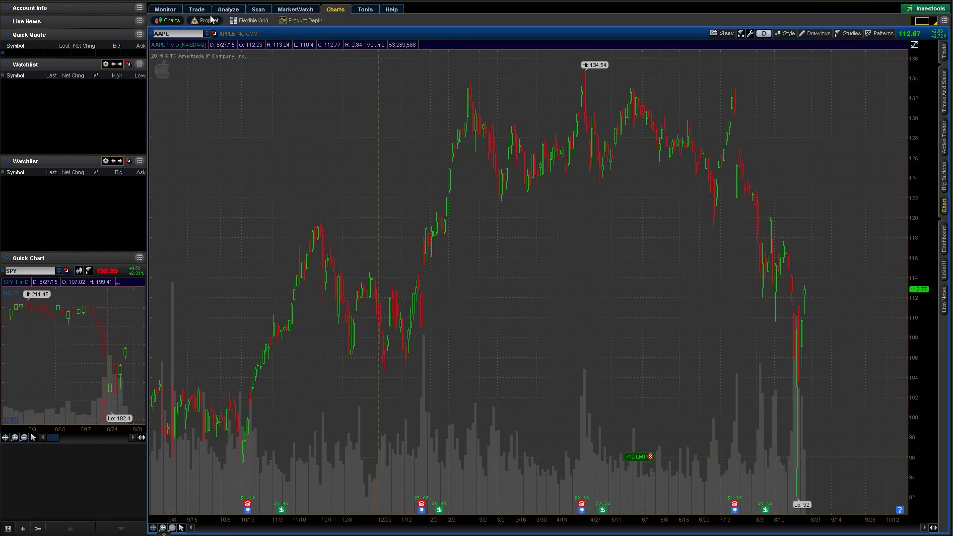
pyautogui.click(171, 11)
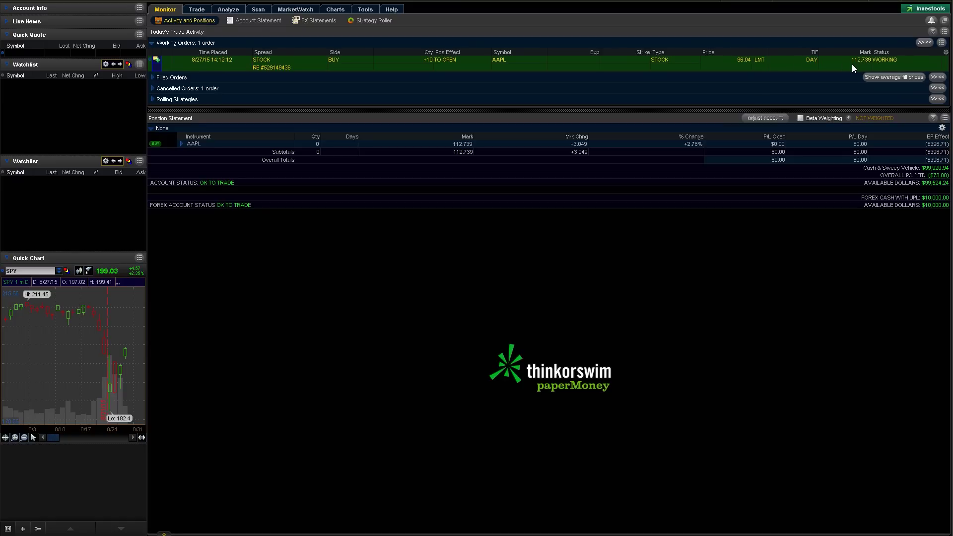
# - Cancel the 96.04 AAPL buy, then expand and collapse the Cancelled Orders list
pyautogui.rightClick(739, 58)
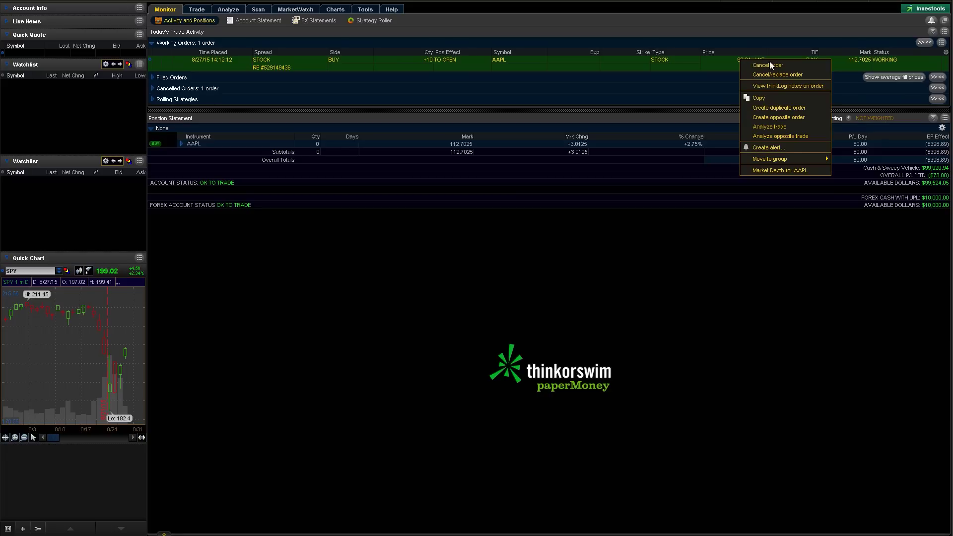
pyautogui.click(782, 62)
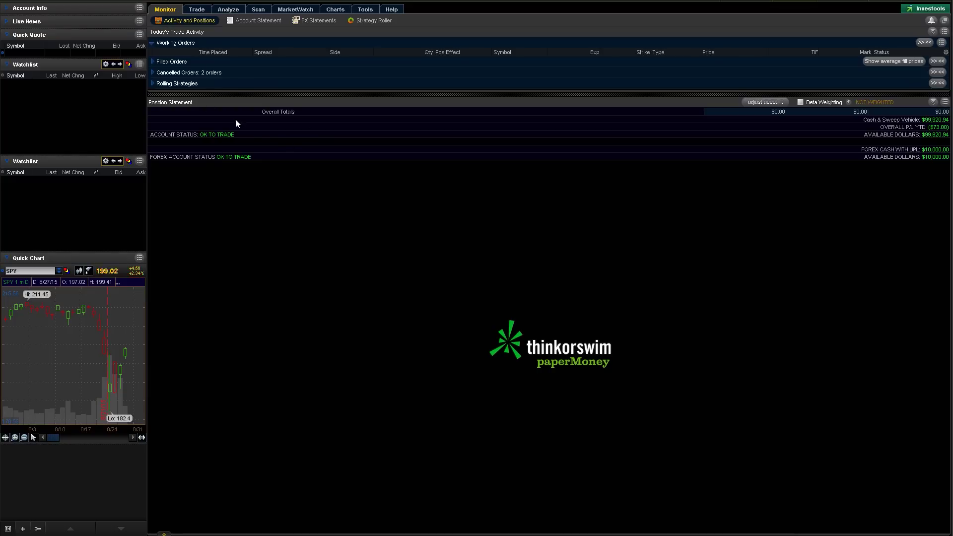
pyautogui.click(153, 73)
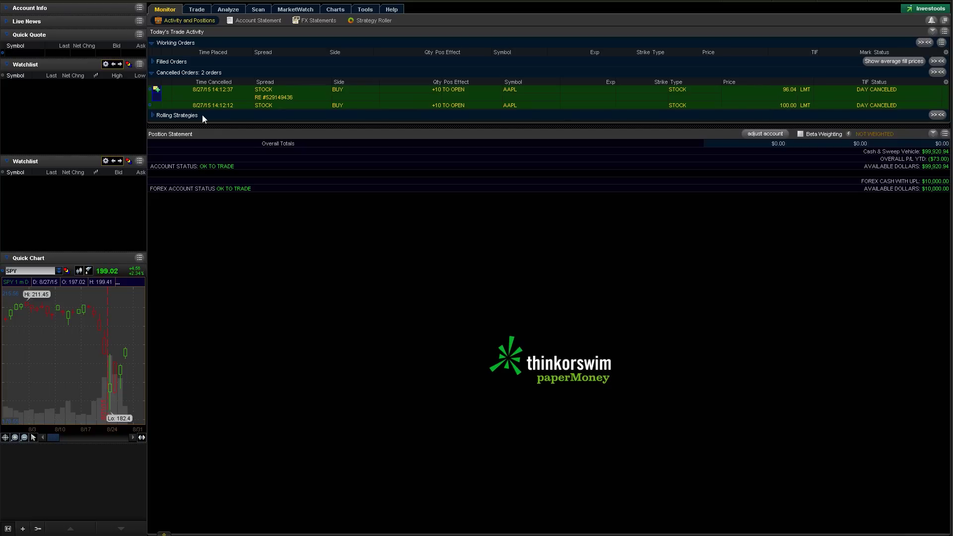
pyautogui.click(151, 73)
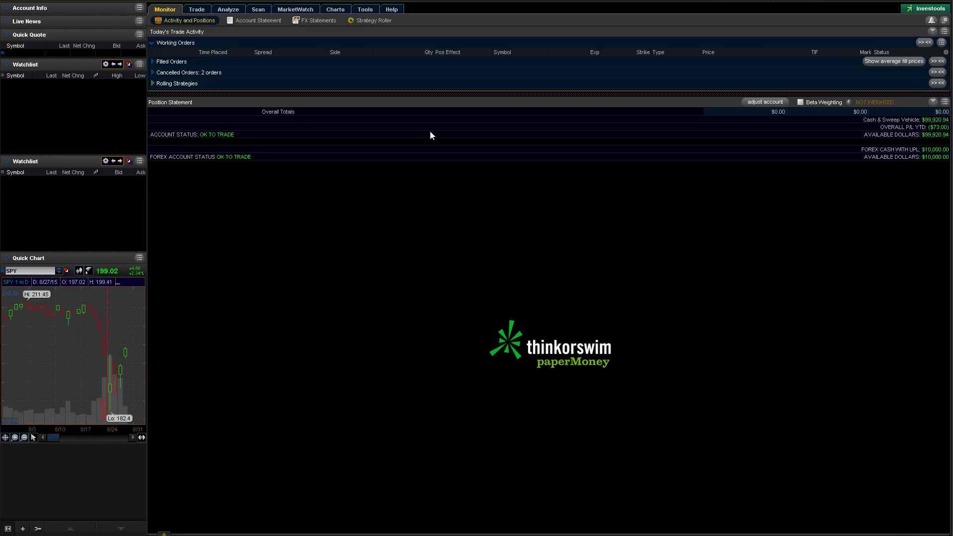